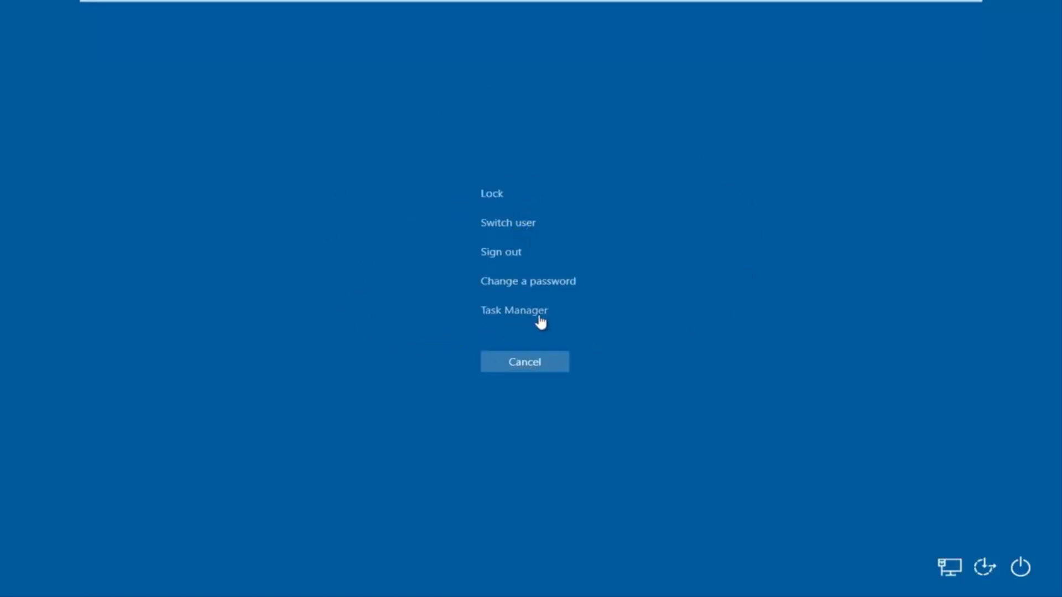
- Launch Task Manager from the Windows security screen
click(512, 311)
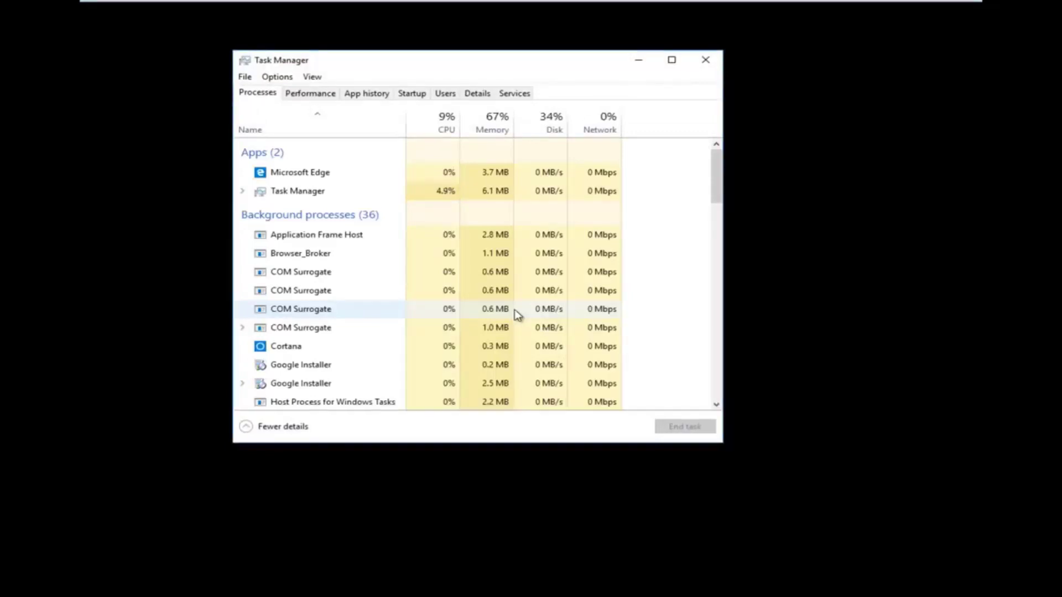
- Move the Task Manager window and open File > Run new task
drag(535, 66, 625, 86)
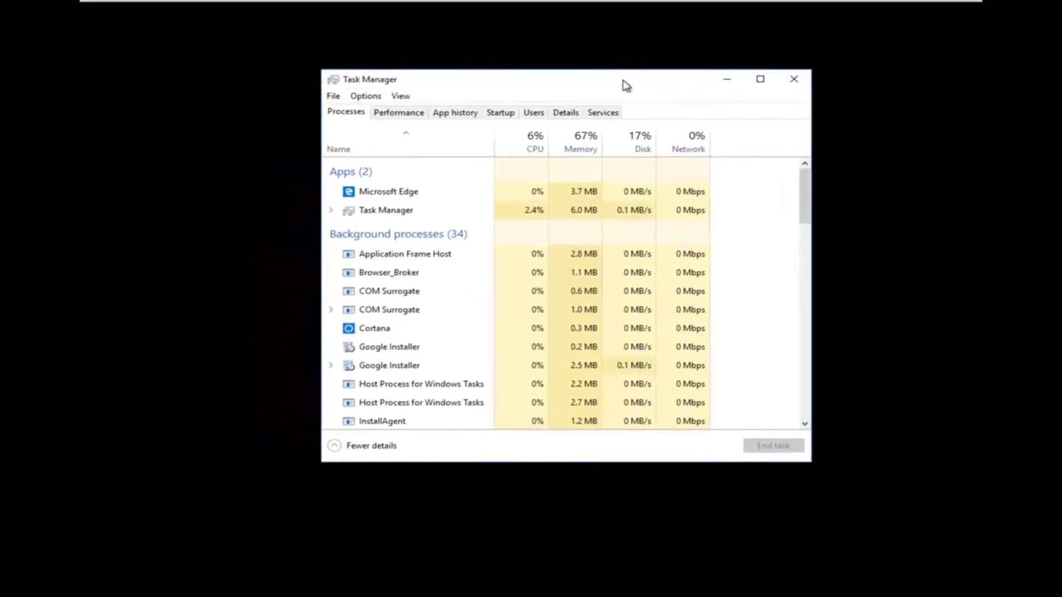
click(333, 97)
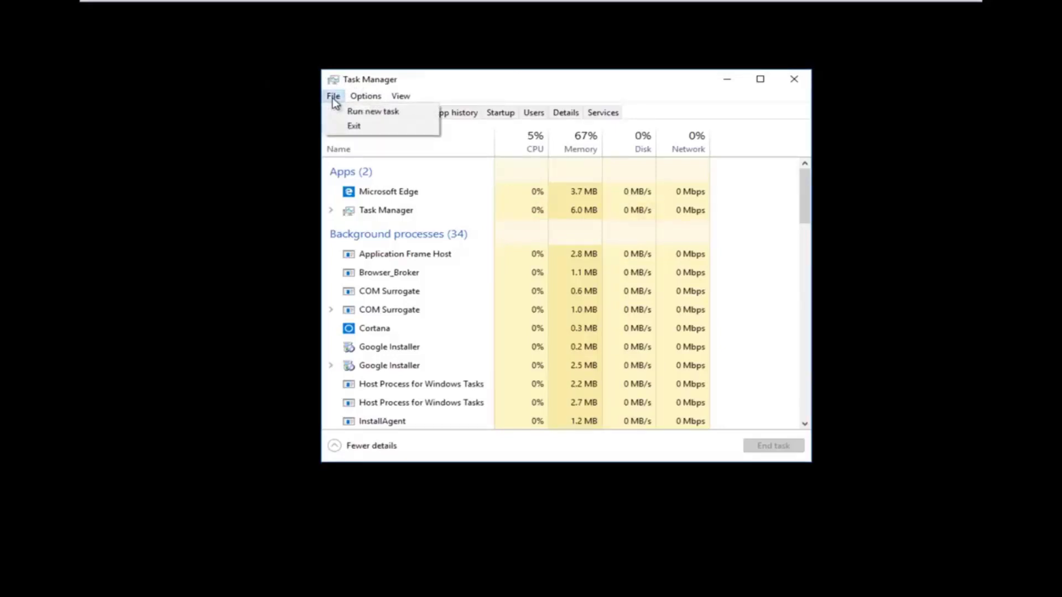
click(387, 113)
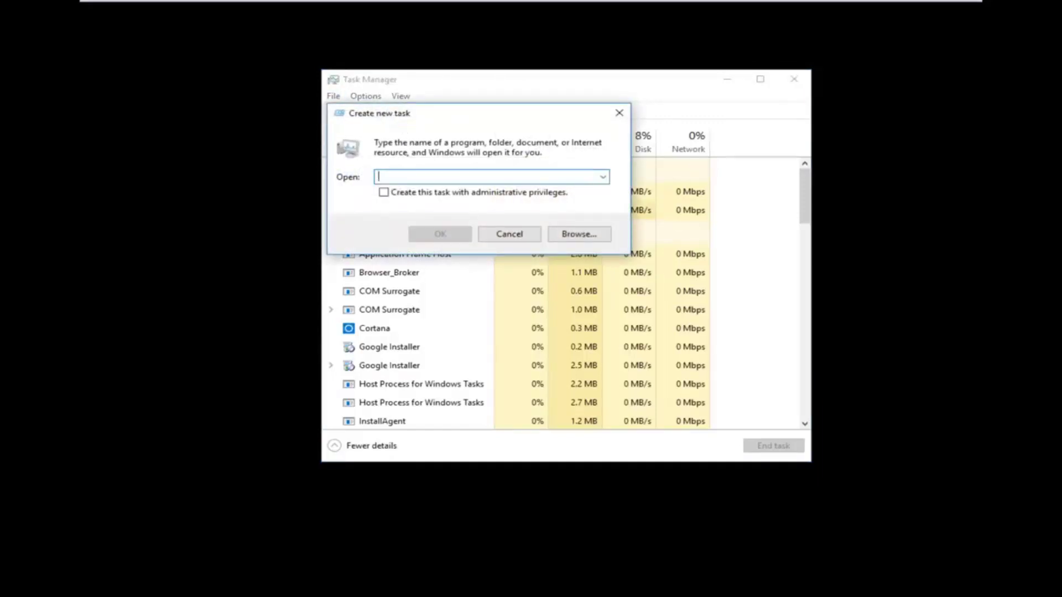
- Run regedit as a new task with administrative privileges
text(regedit)
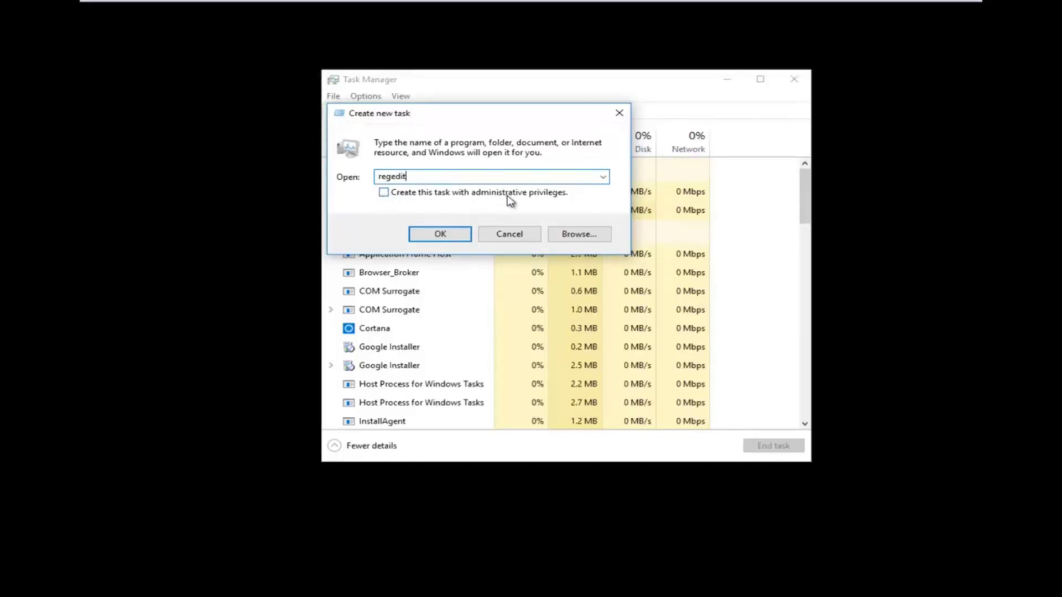
click(383, 193)
click(421, 236)
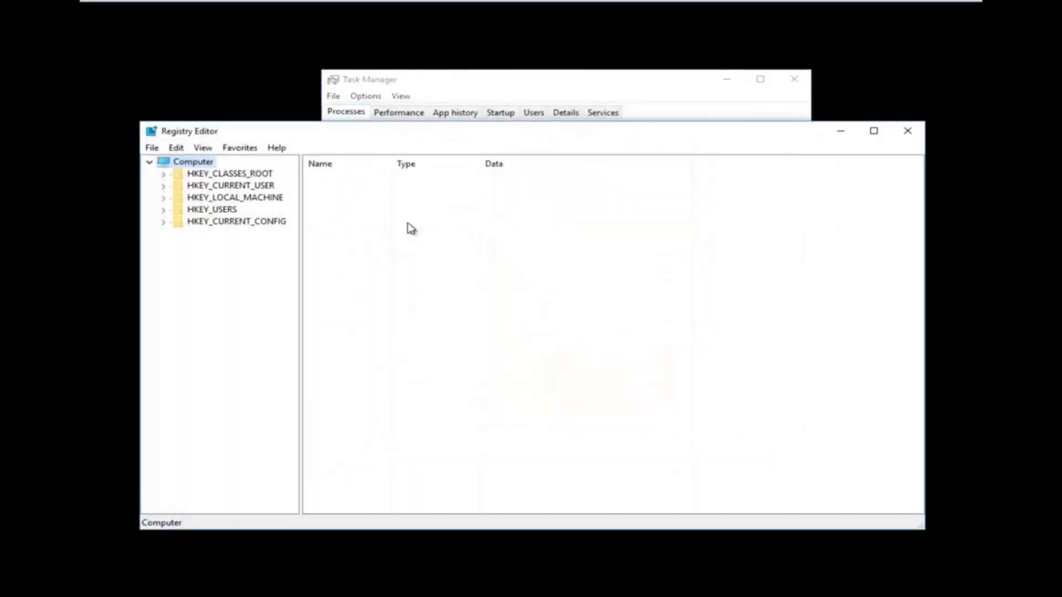
- Expand HKEY_LOCAL_MACHINE\SOFTWARE and widen the key tree pane
drag(410, 138, 442, 100)
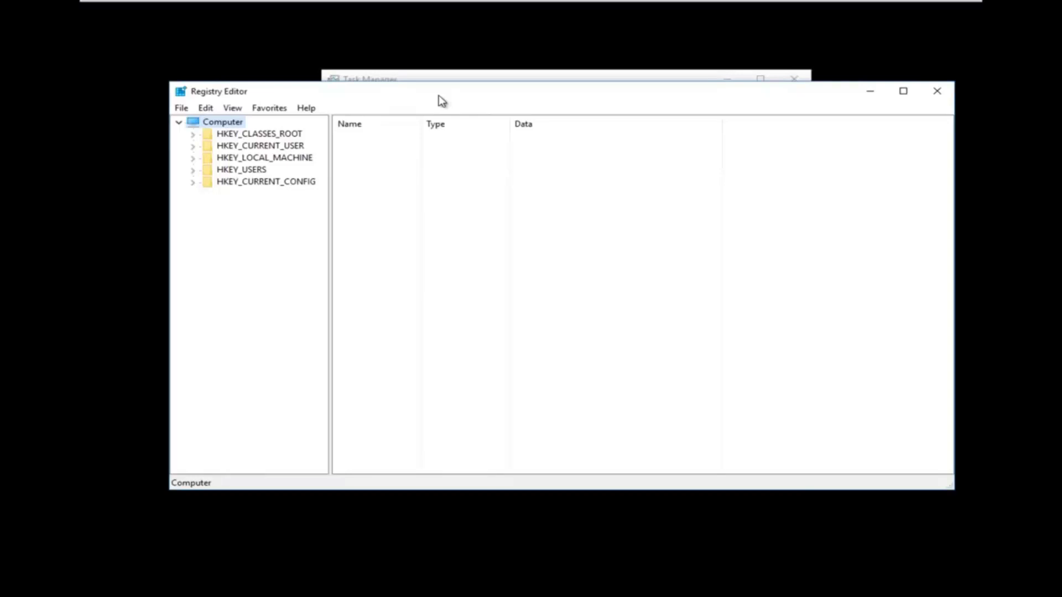
click(192, 158)
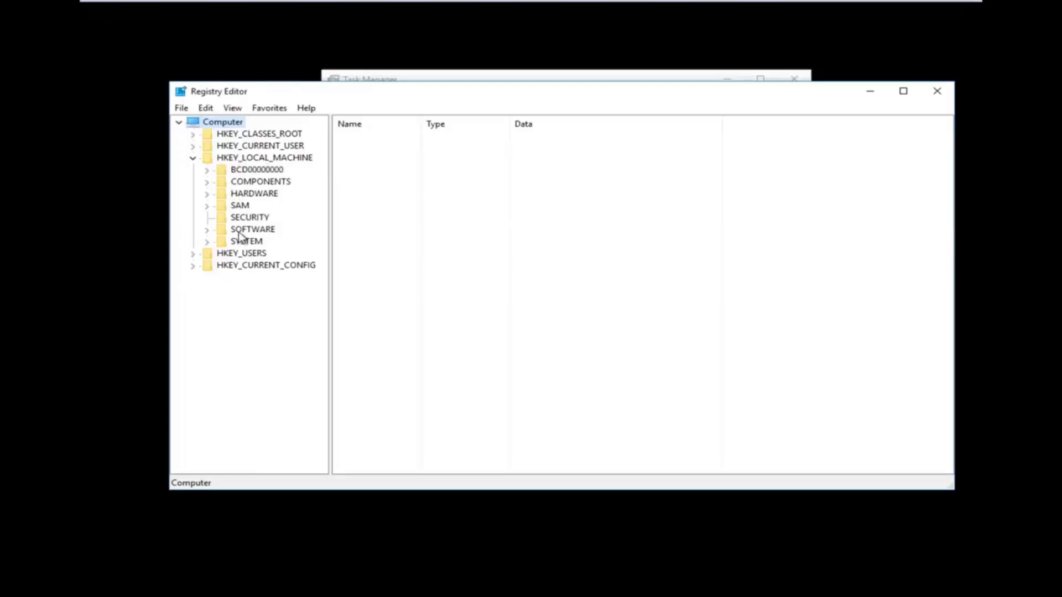
click(208, 230)
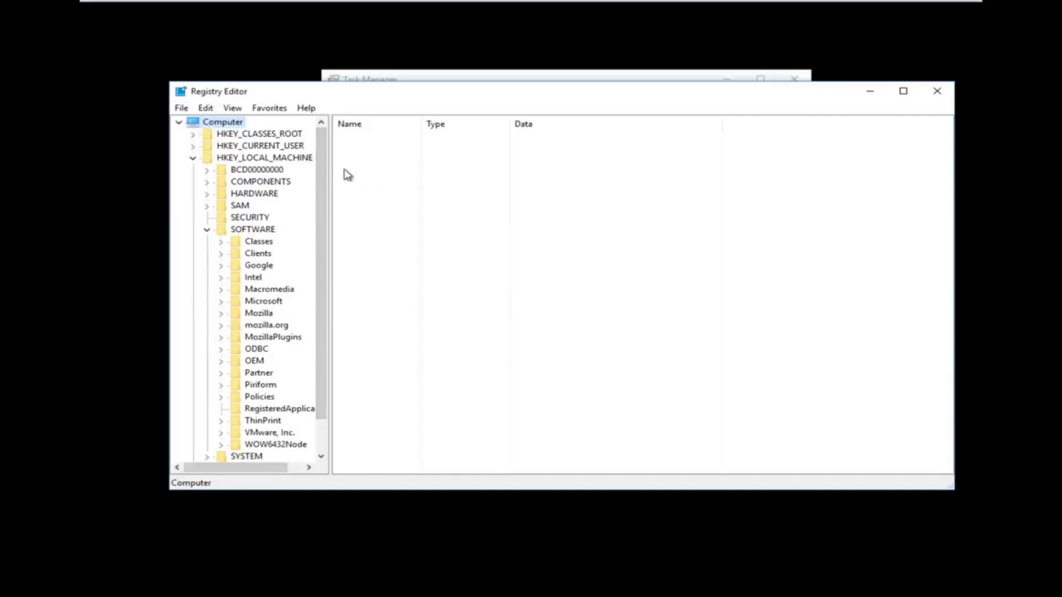
drag(327, 166, 395, 164)
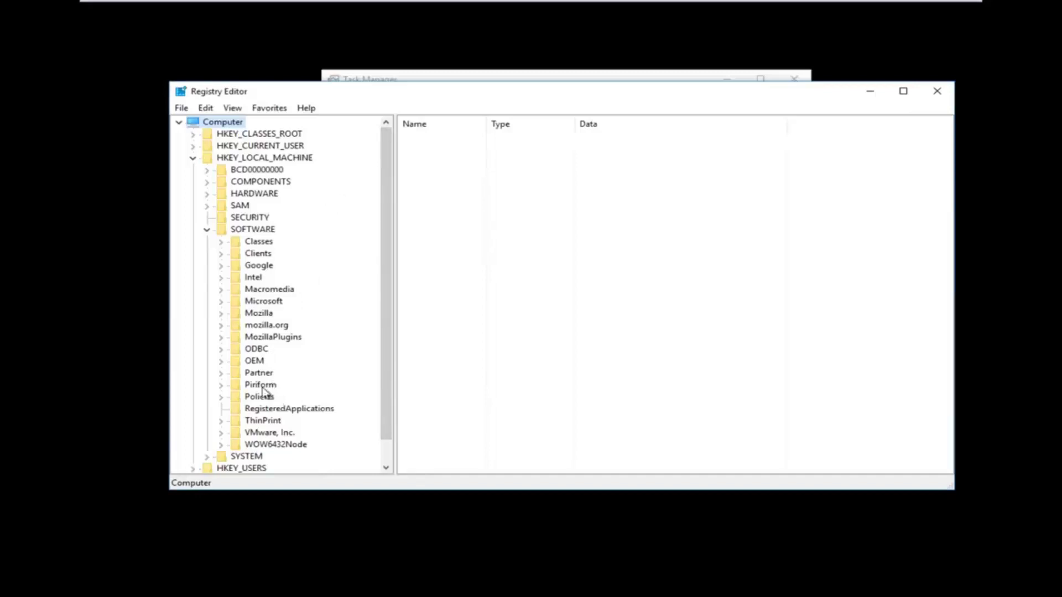
- Expand SOFTWARE\Microsoft\Windows NT\CurrentVersion in the key tree
click(221, 302)
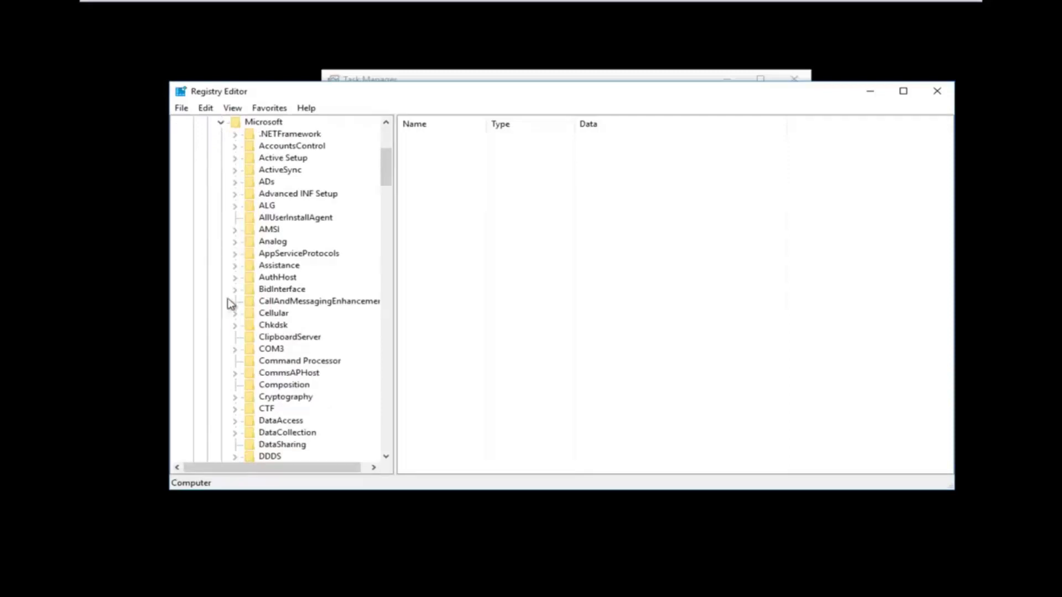
drag(388, 178, 388, 409)
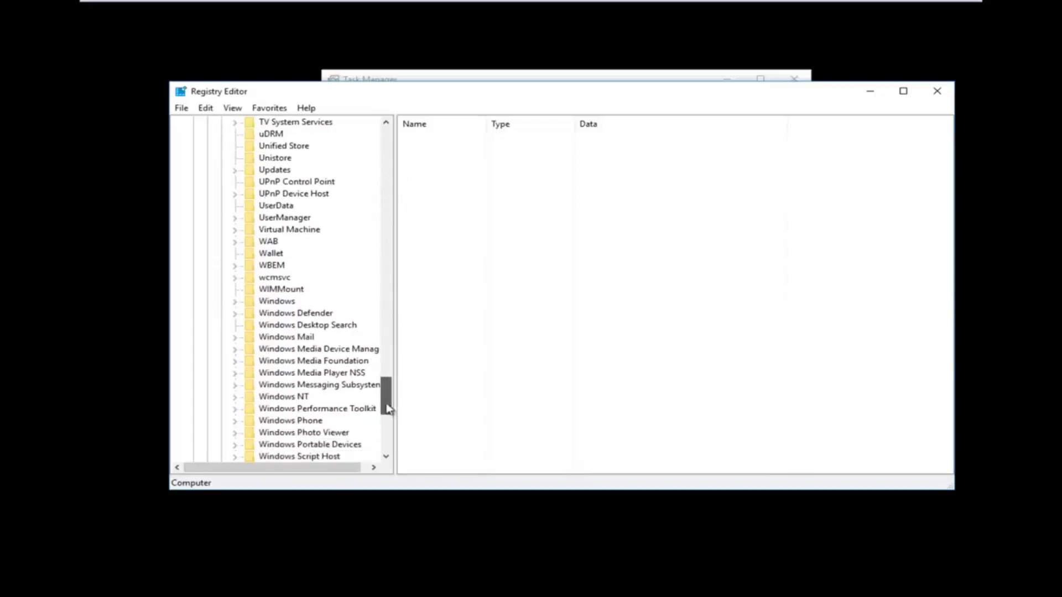
click(288, 396)
scroll(299, 366, down, 2)
click(235, 326)
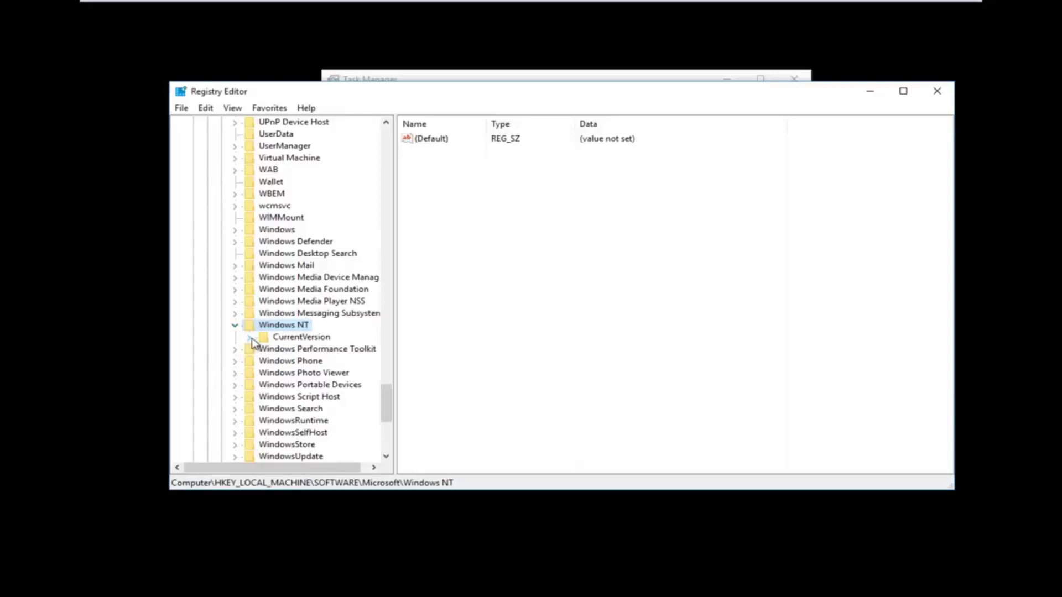
click(250, 338)
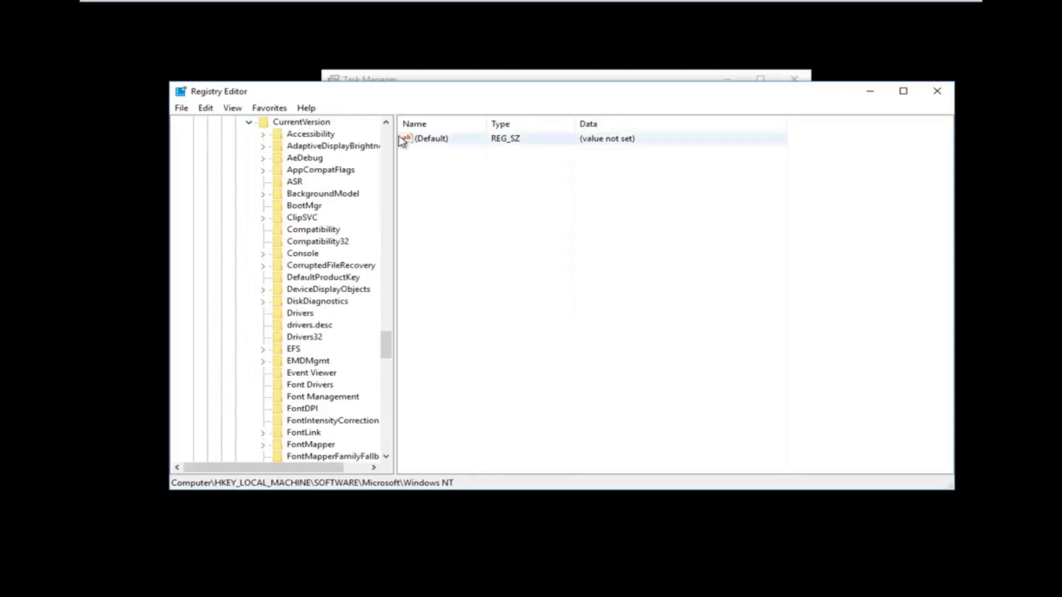
- Select the Winlogon key and scroll its values to Shell (explorer.exe)
drag(394, 141, 462, 165)
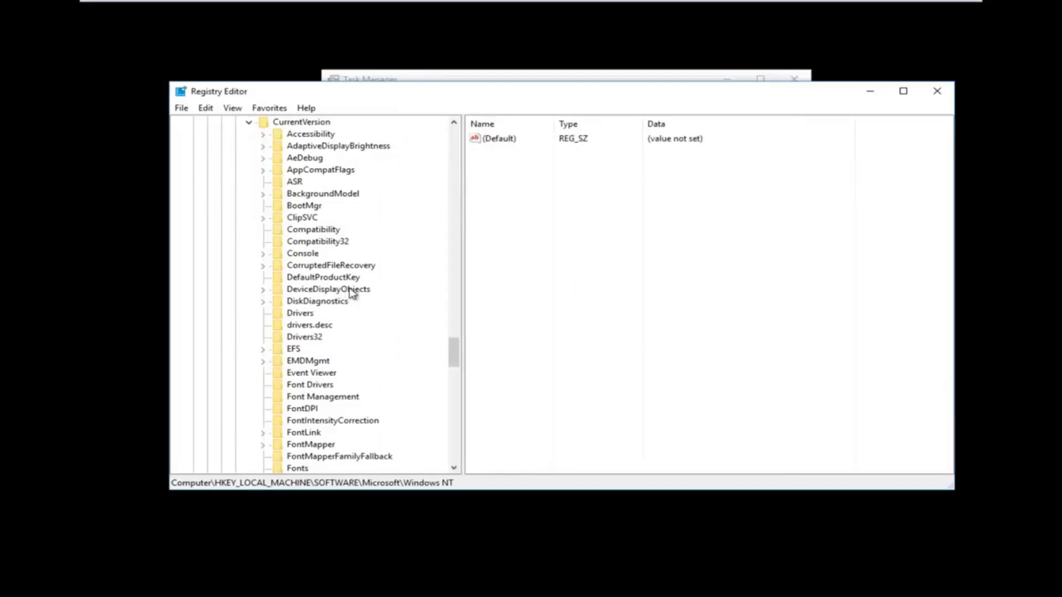
scroll(343, 293, down, 11)
scroll(349, 301, down, 10)
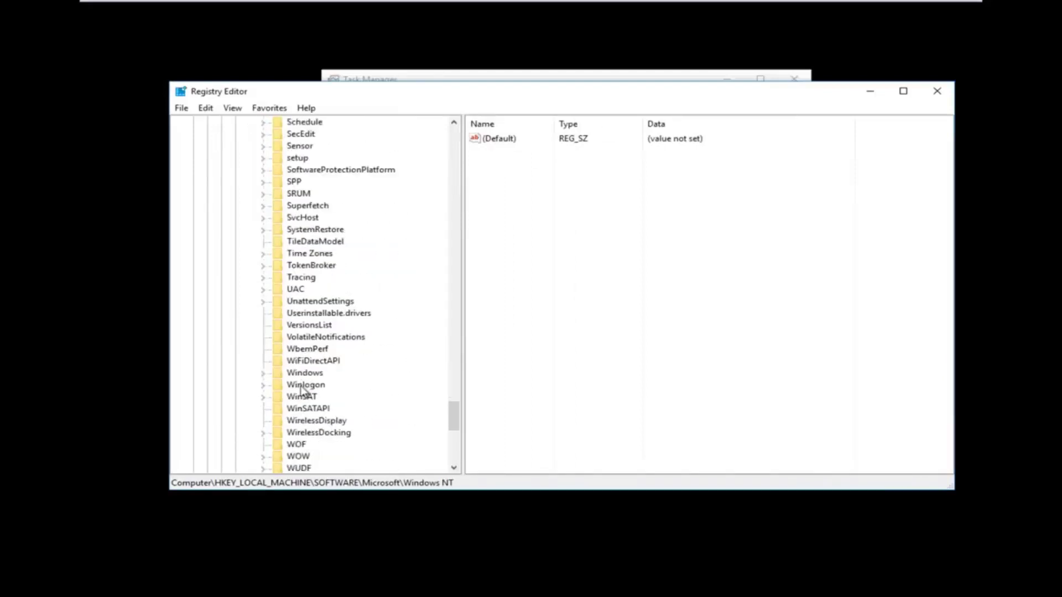
click(301, 387)
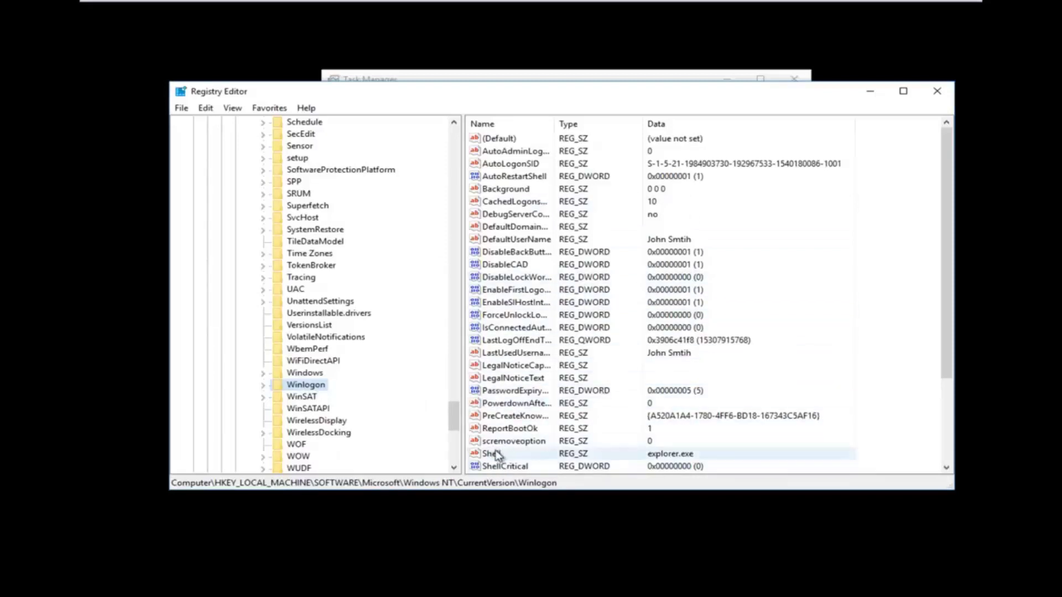
scroll(661, 298, down, 3)
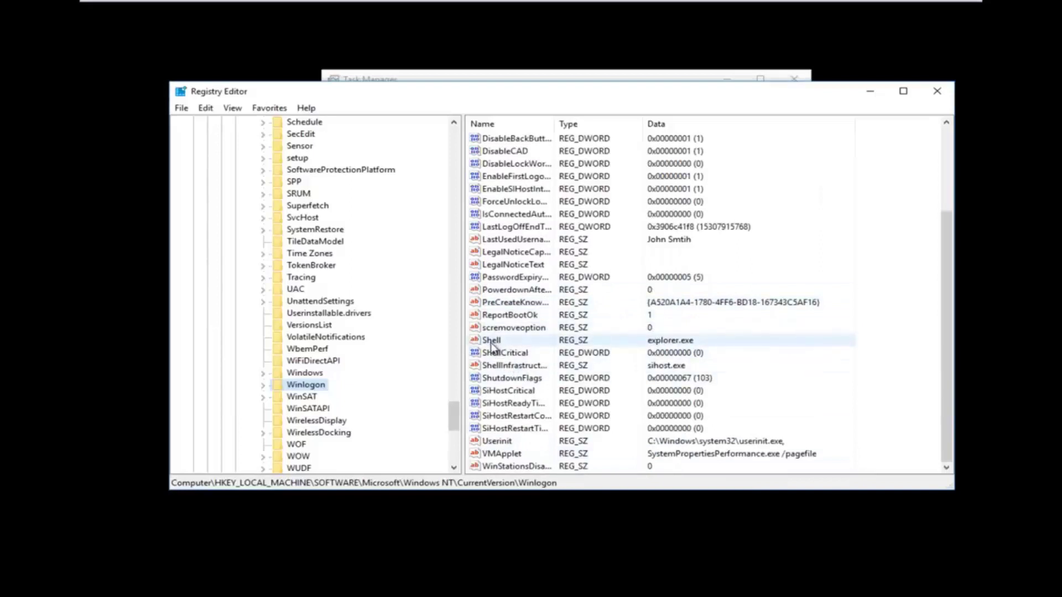
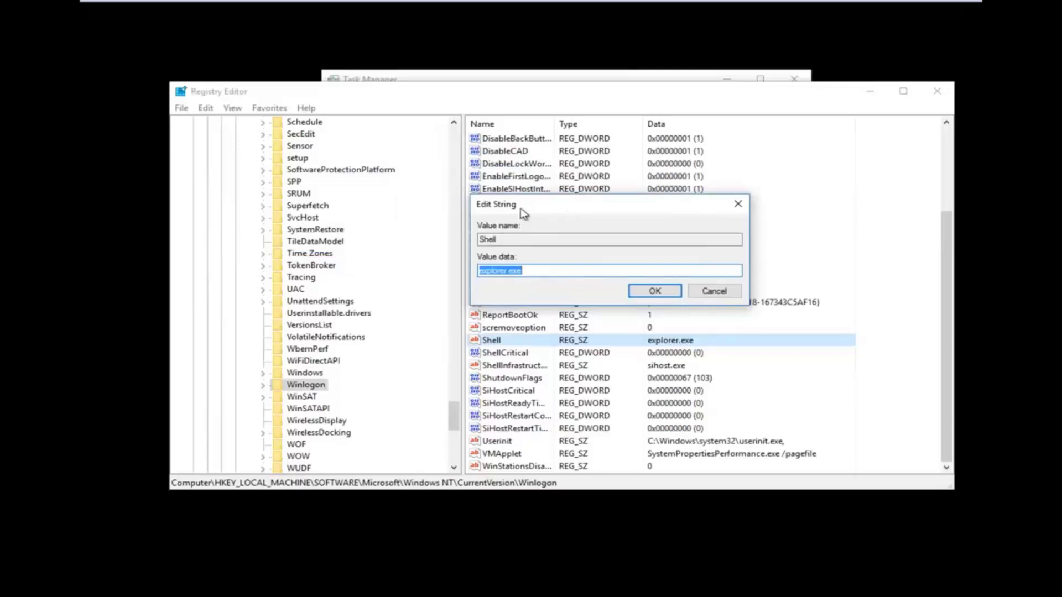
click(513, 272)
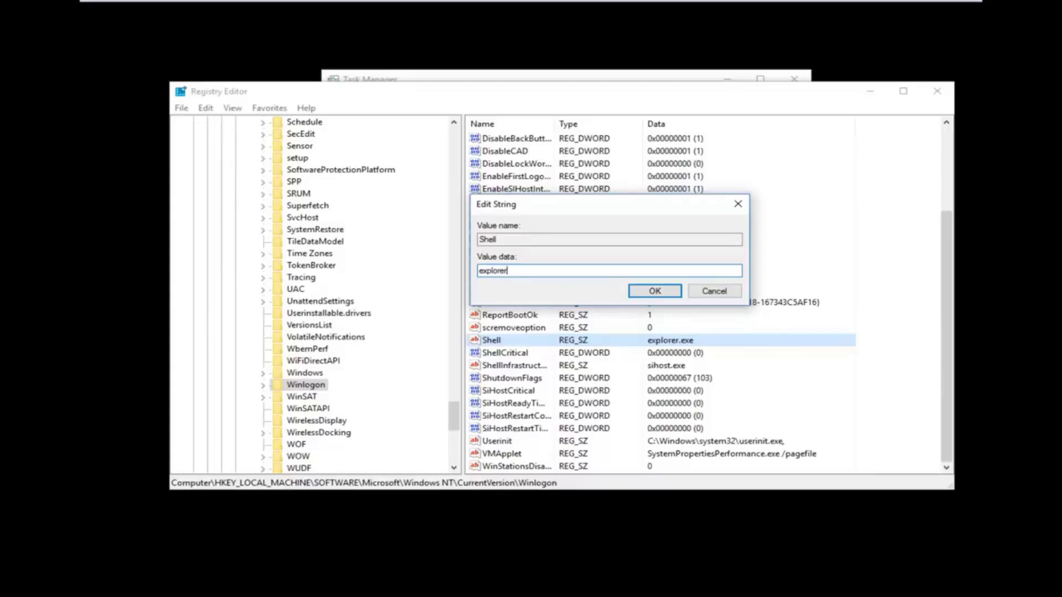
- Complete the Winlogon Shell value as explorer.exe, confirm it, and close Registry Editor
text(.exe)
click(651, 291)
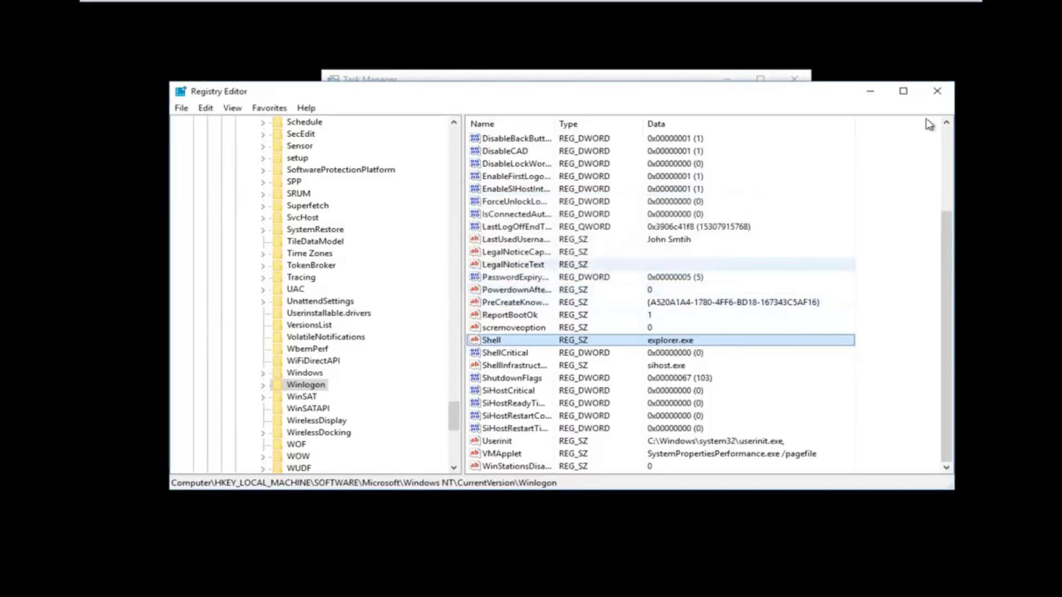
click(937, 91)
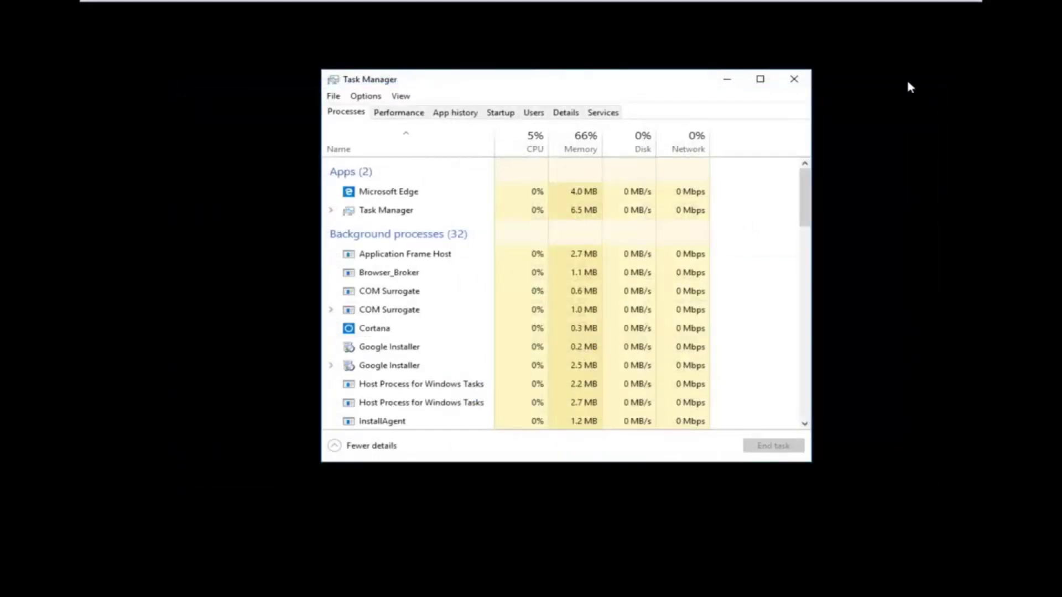
- Close the Task Manager window
click(795, 82)
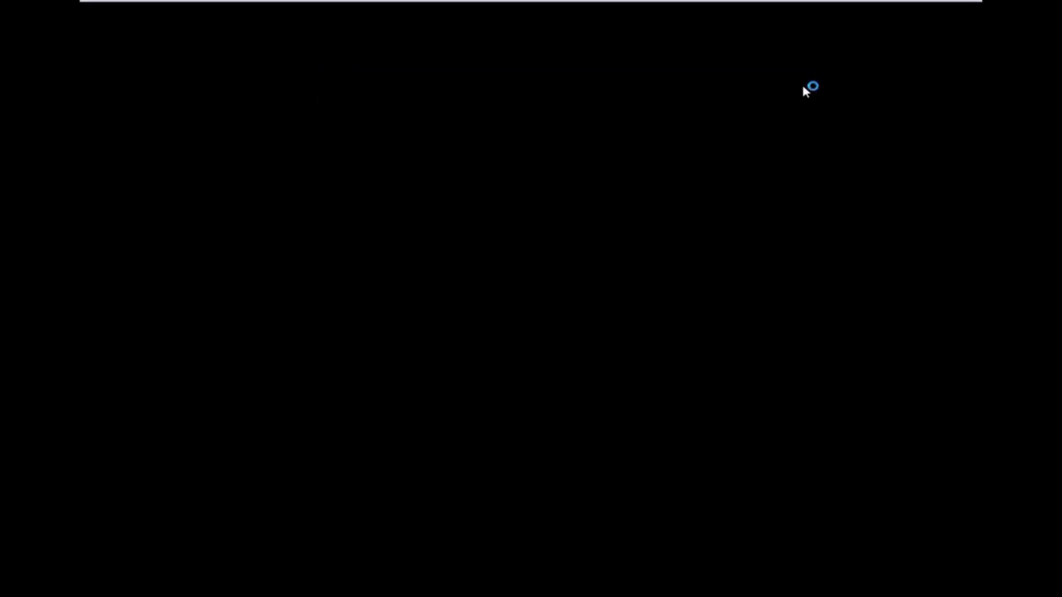
- Bring up the Ctrl+Alt+Del security screen and open its power menu to reach Update and restart
key(ctrl+alt+Delete)
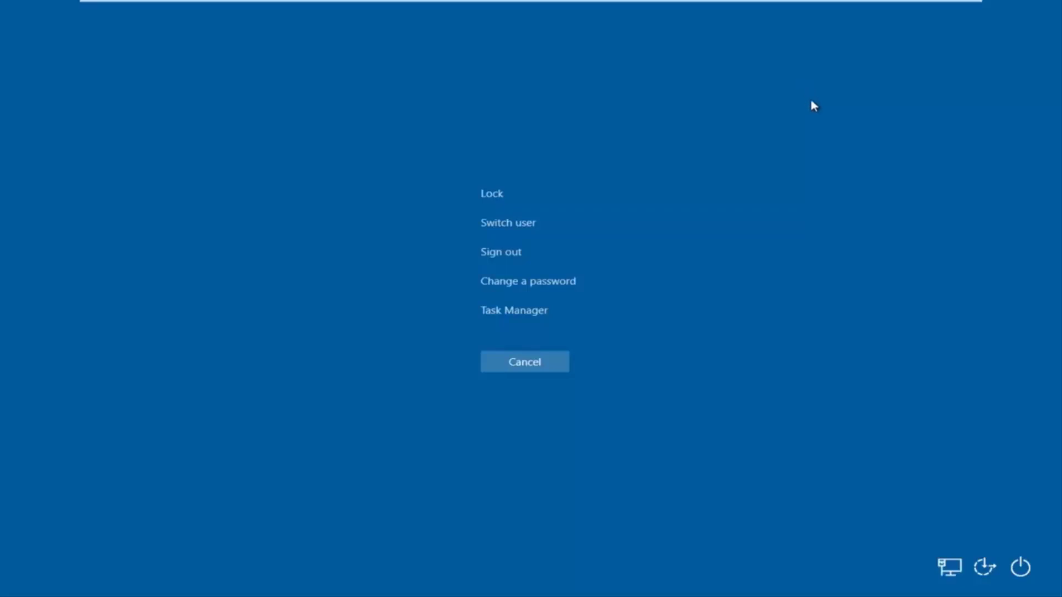
click(1023, 565)
click(1020, 572)
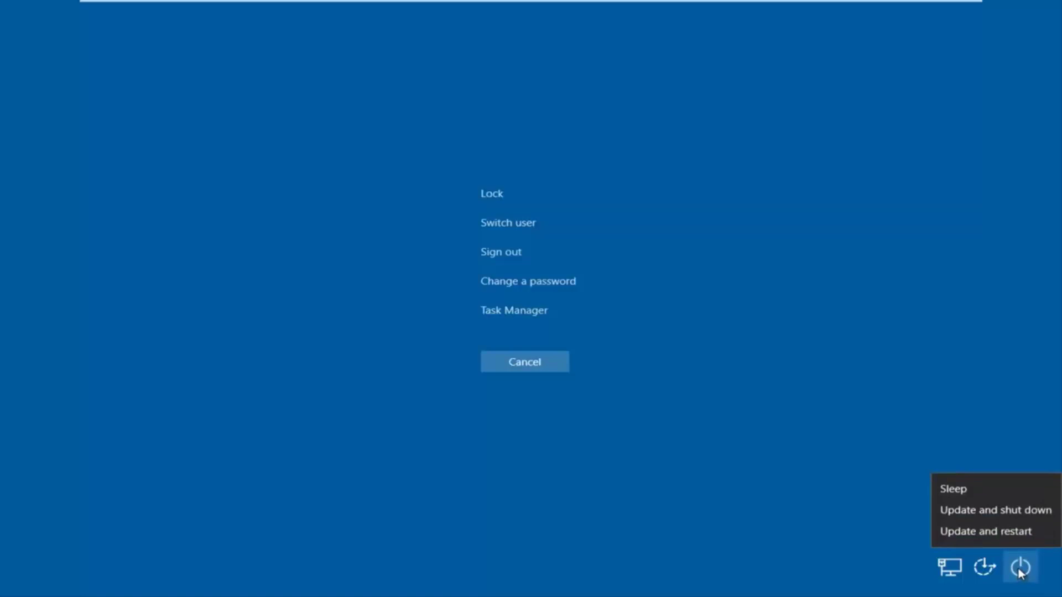